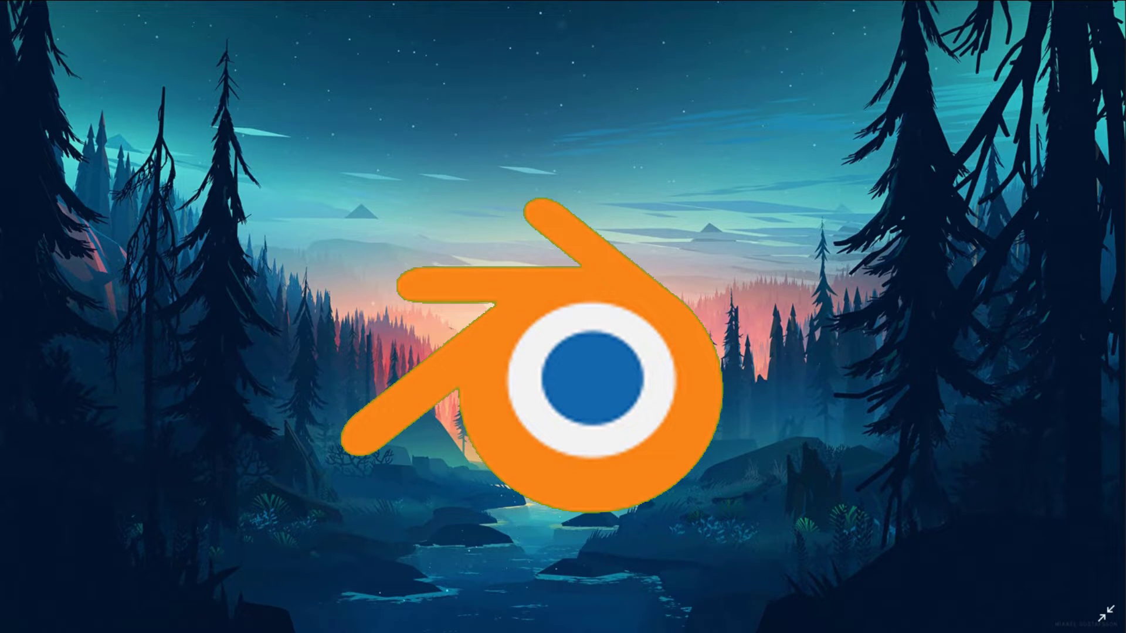
- Exit full-screen so the forest landscape picture shows in the regular Photos window
click(1106, 613)
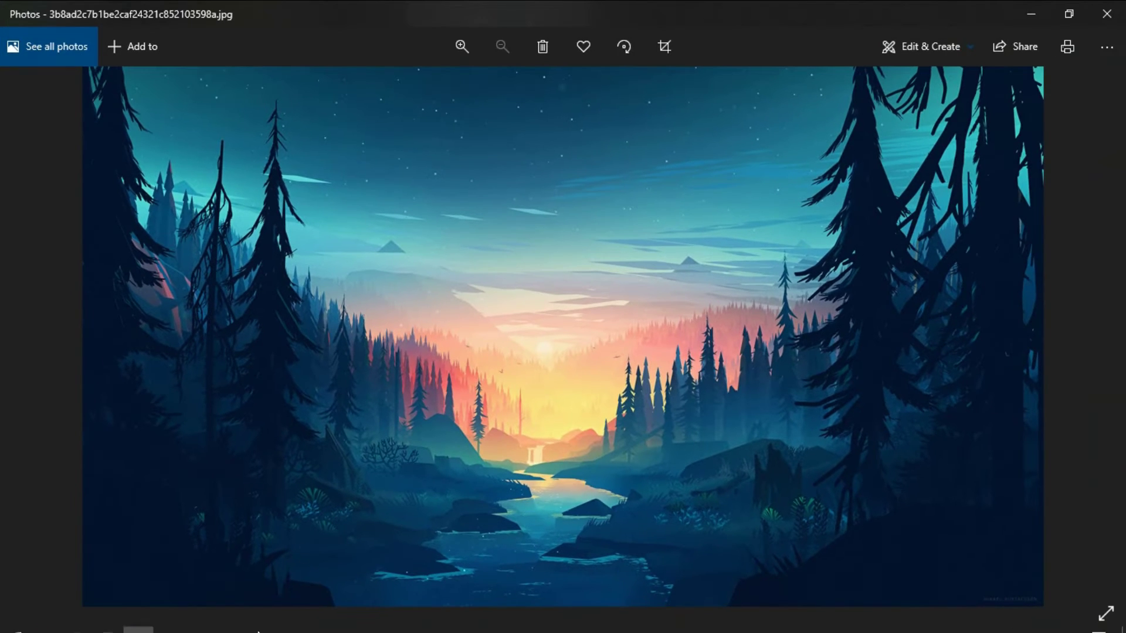
- Bring up the Blender article and highlight the phrases about free software and open source
click(78, 621)
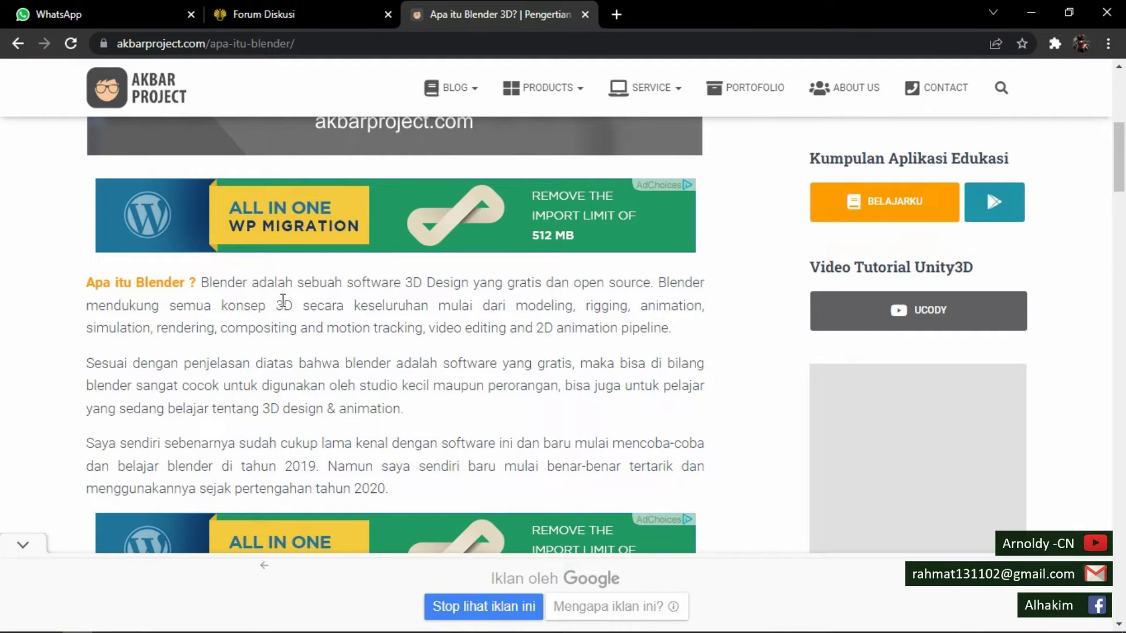
drag(343, 282, 647, 290)
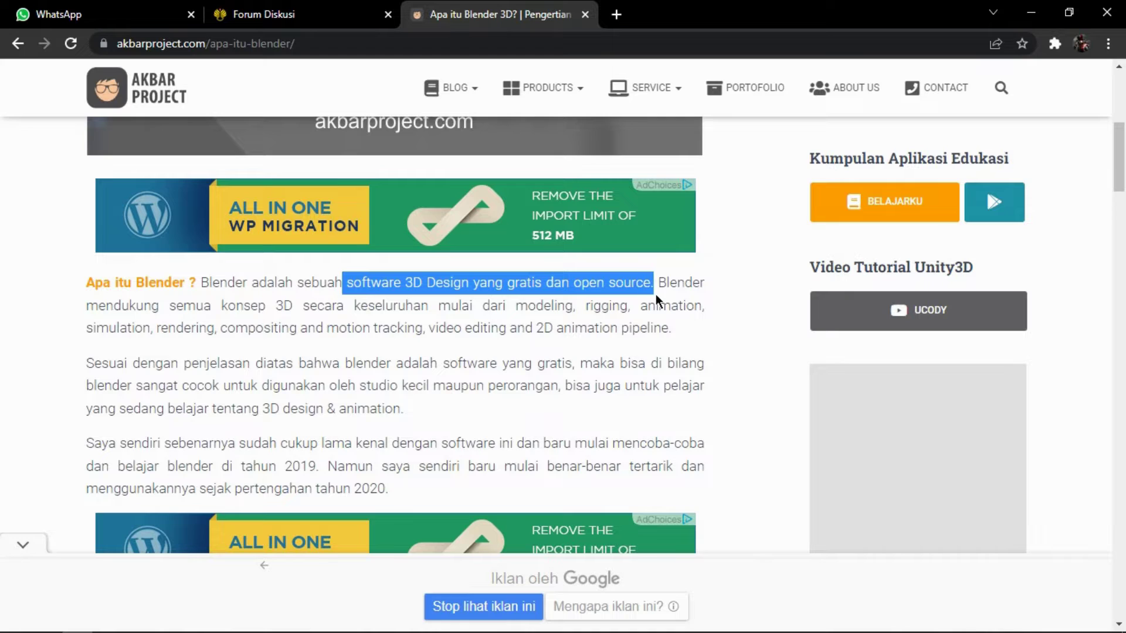
click(594, 305)
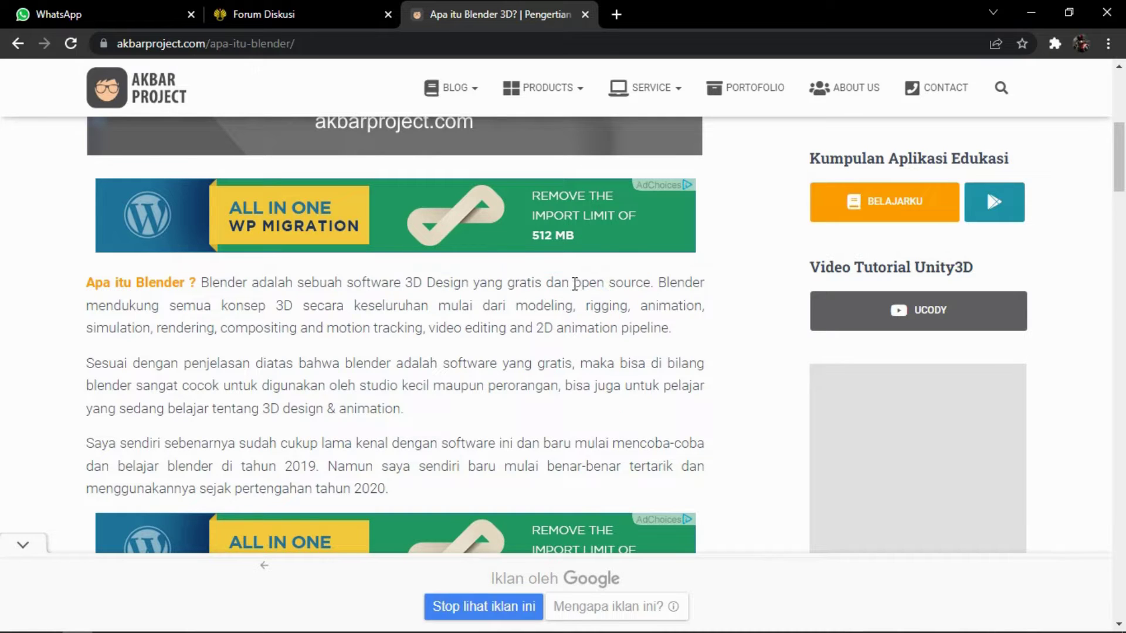
drag(574, 284, 650, 287)
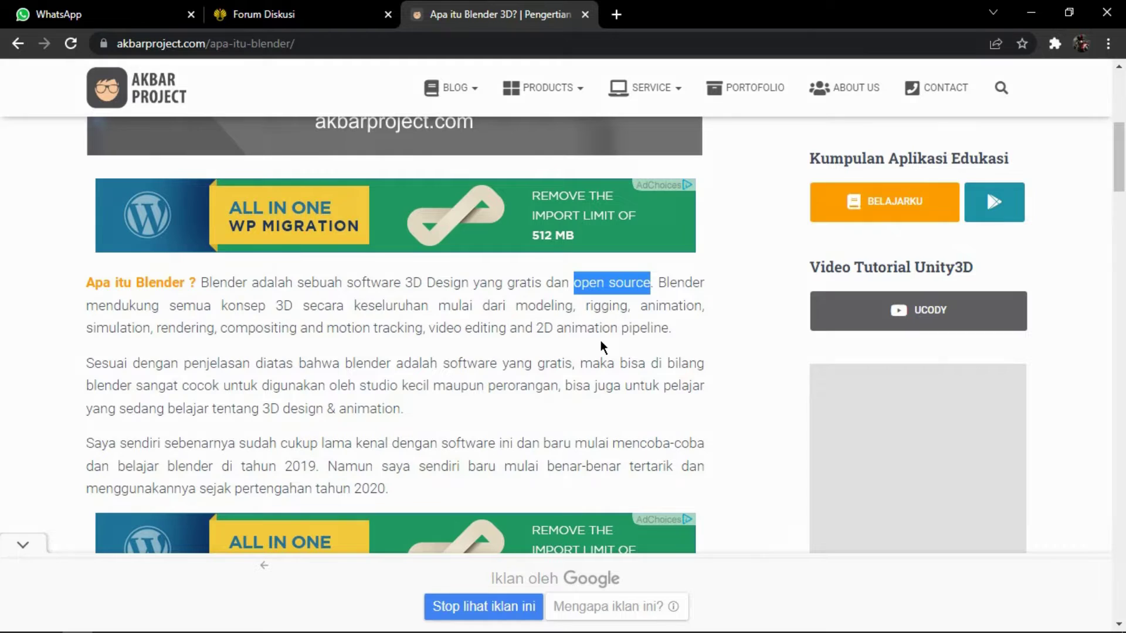
mouse_move(1010, 629)
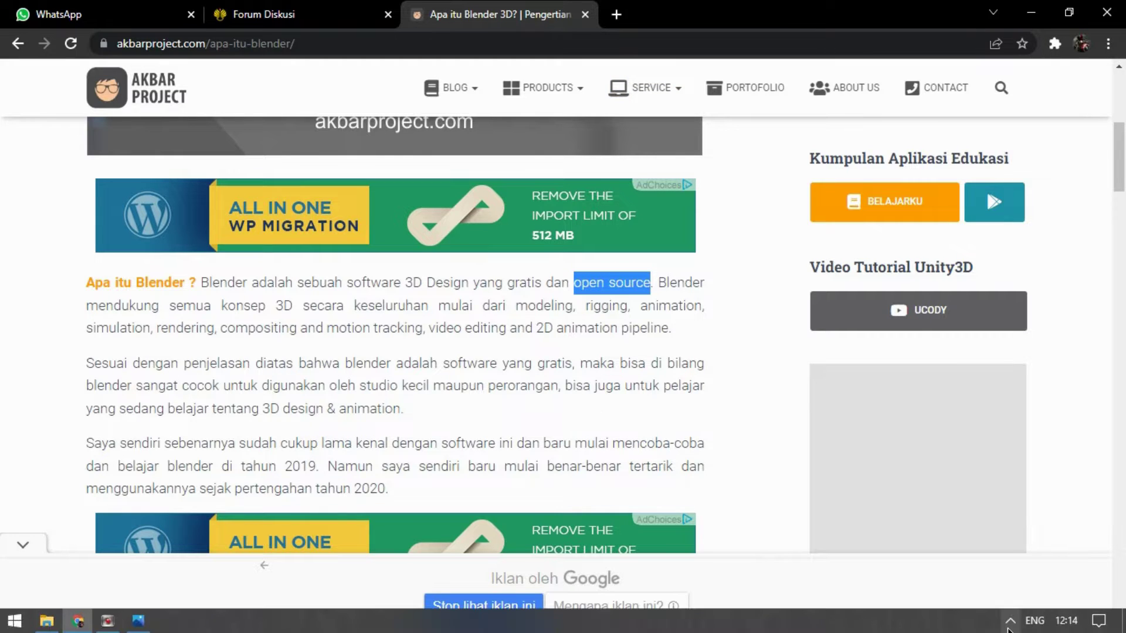
- Check the network connection status from the system tray, then start a new browser tab
click(1010, 620)
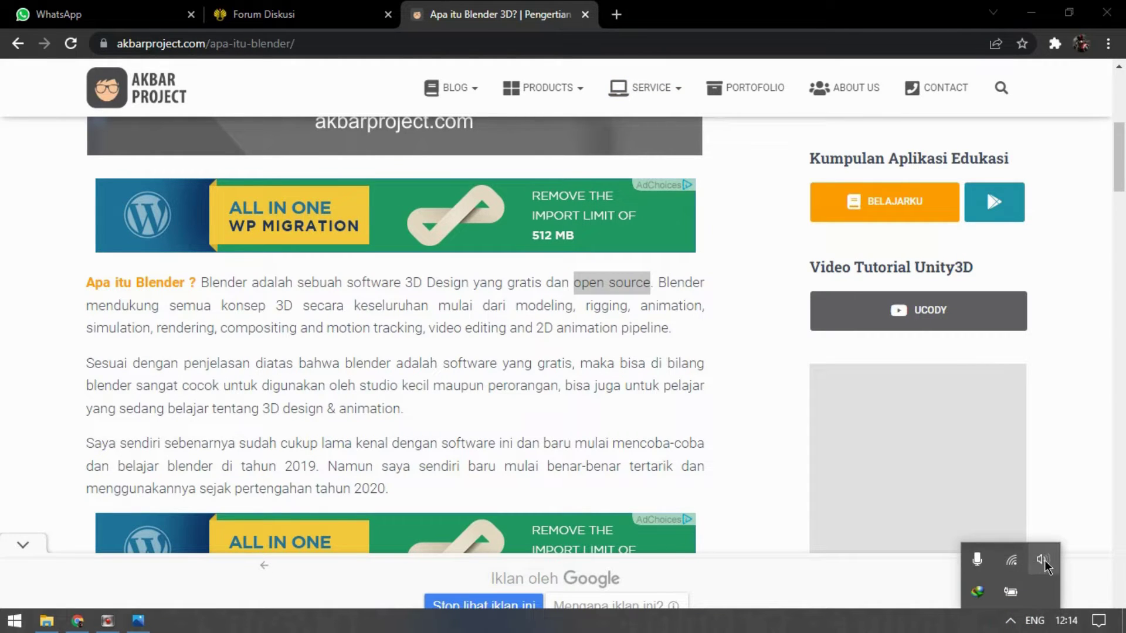
click(1013, 558)
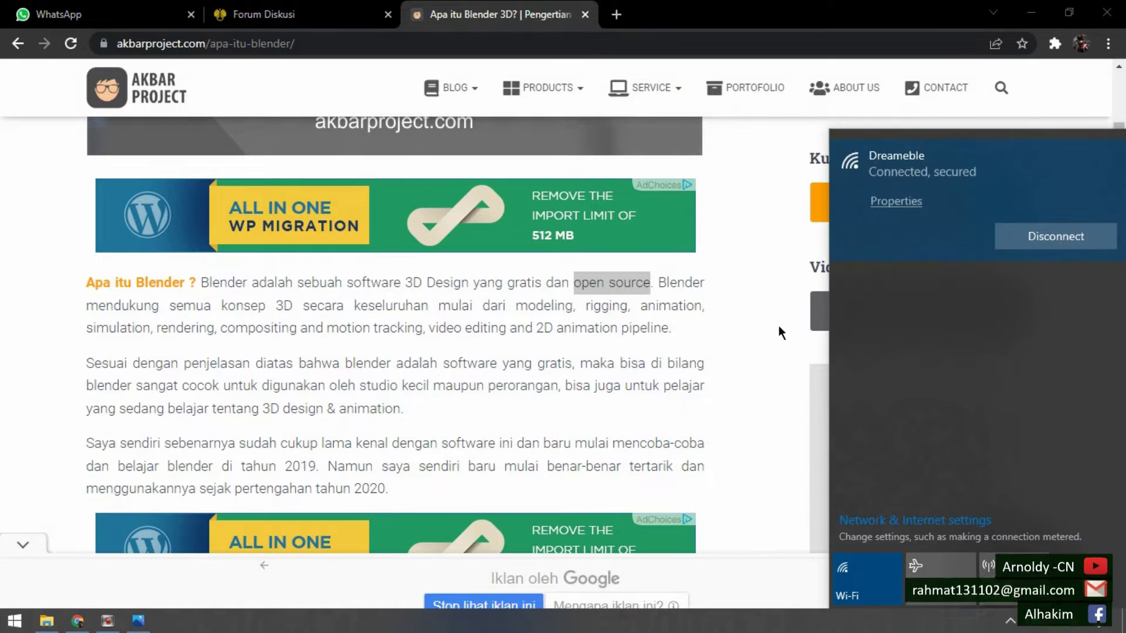
click(727, 246)
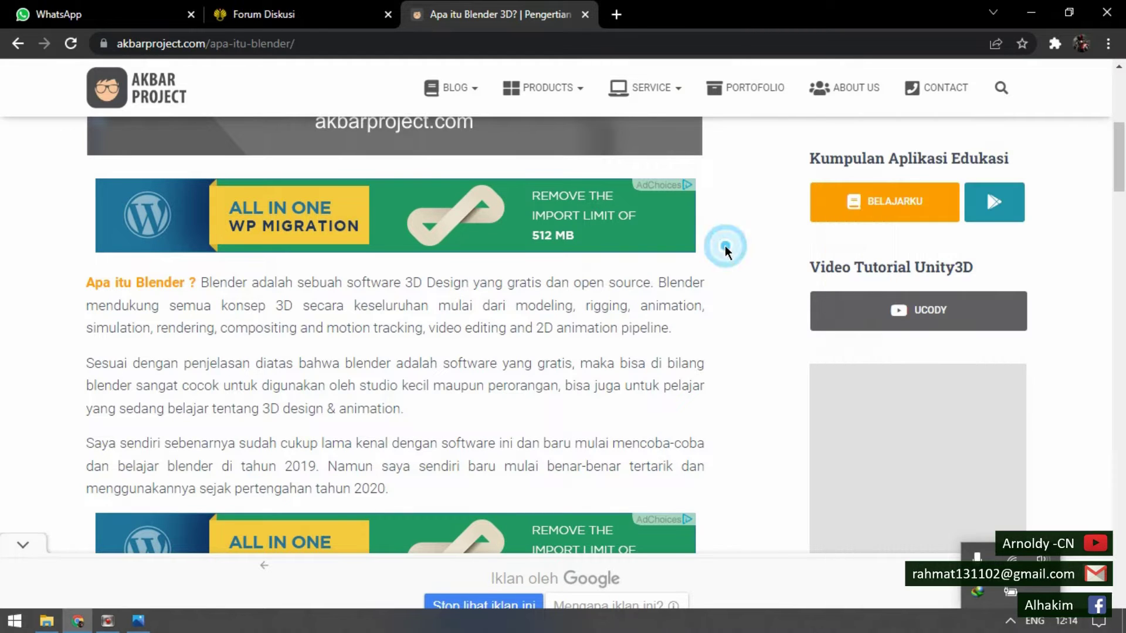
click(616, 14)
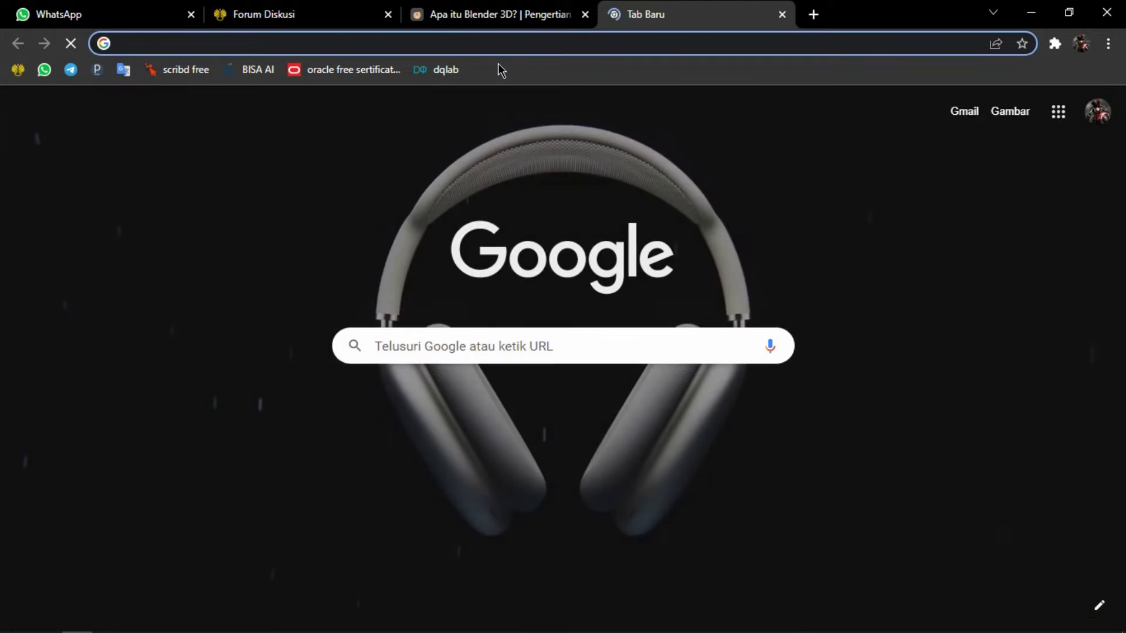
- Go to blender.org from the pasted address and reach its Blender 3.0.1 Download page
text(https://www.blender.org/)
key(Return)
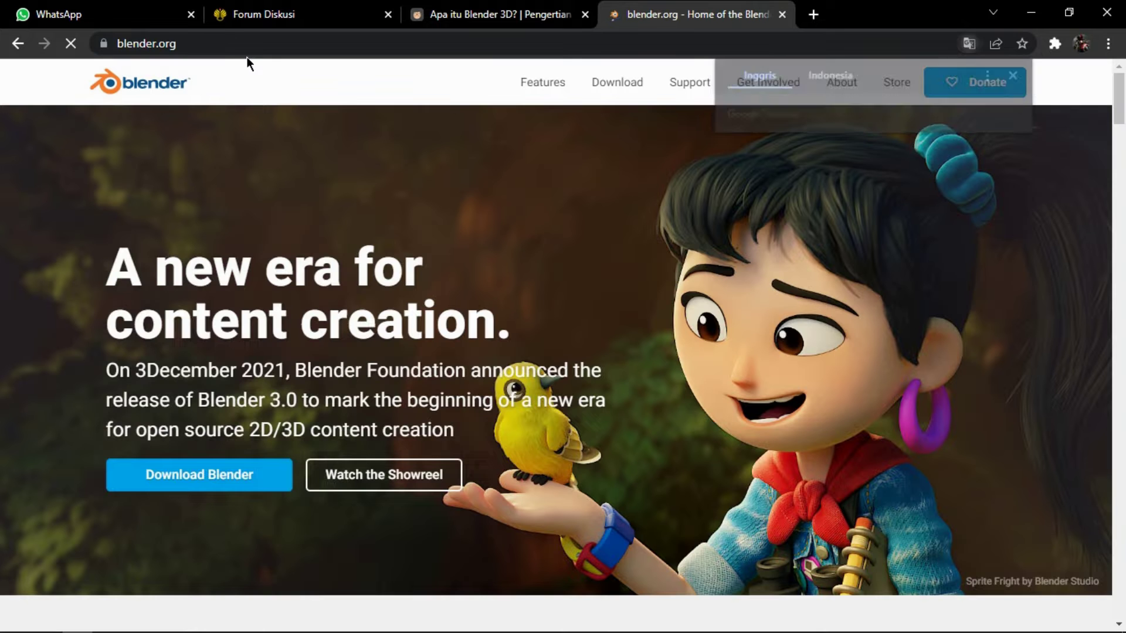
drag(207, 45, 144, 44)
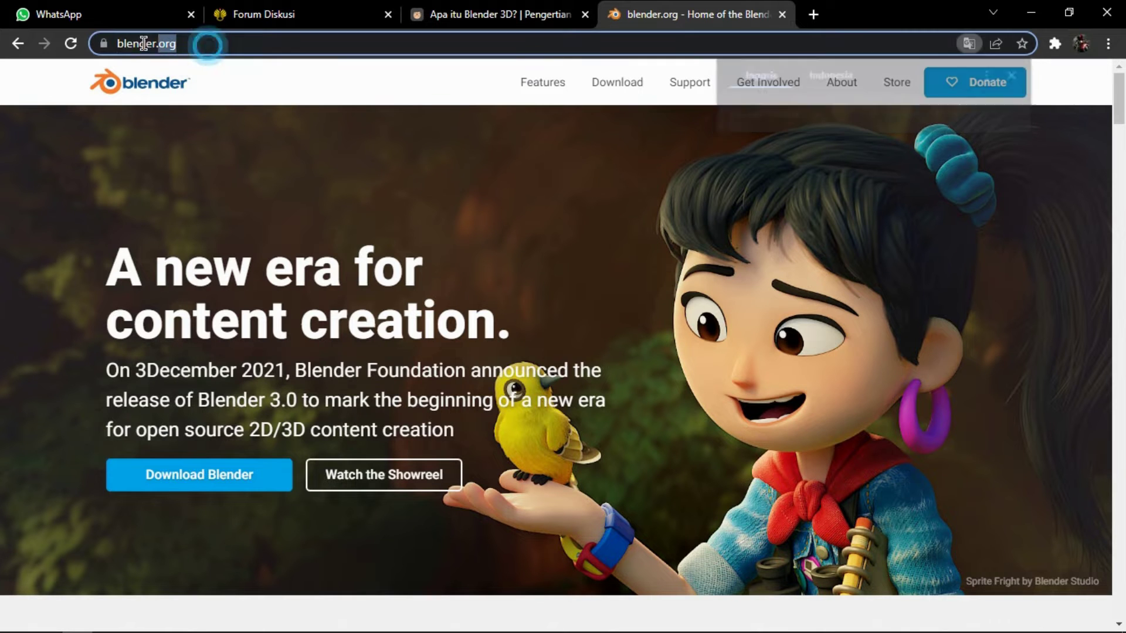
click(569, 131)
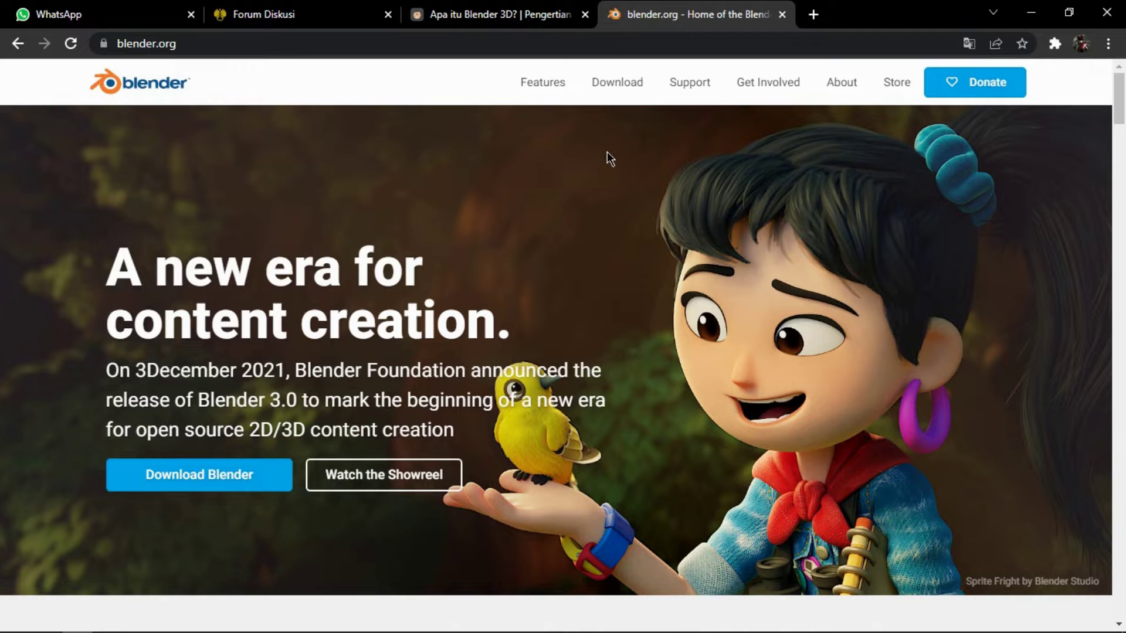
click(635, 84)
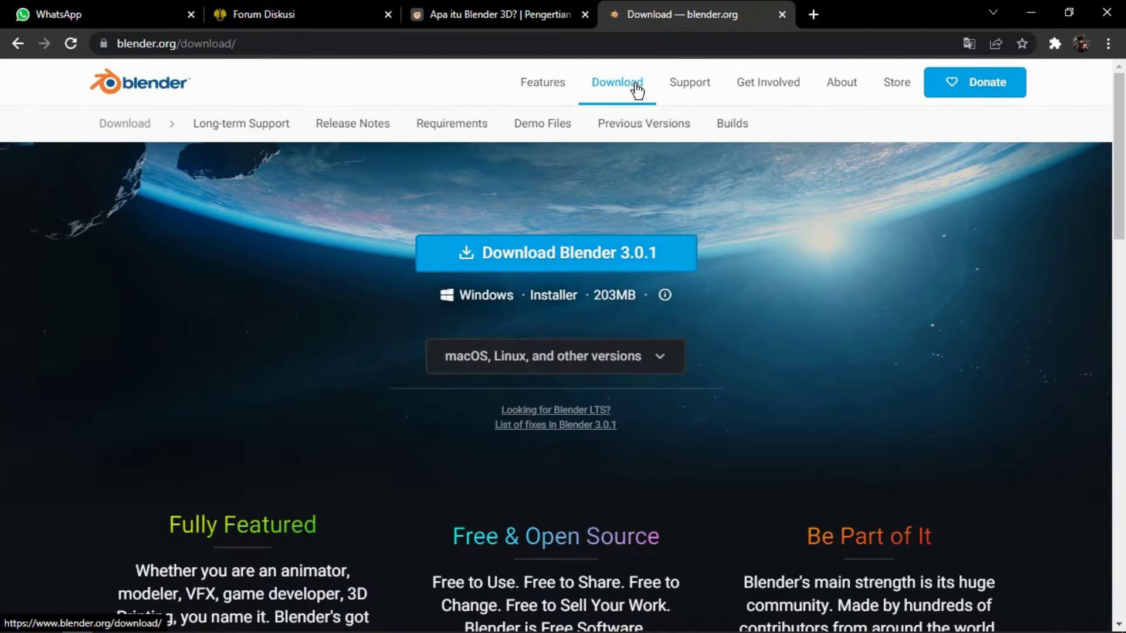
- Open the Requirements page and highlight the minimums: CPU, 8 GB RAM, Full HD display, mouse or pen+tablet
click(474, 130)
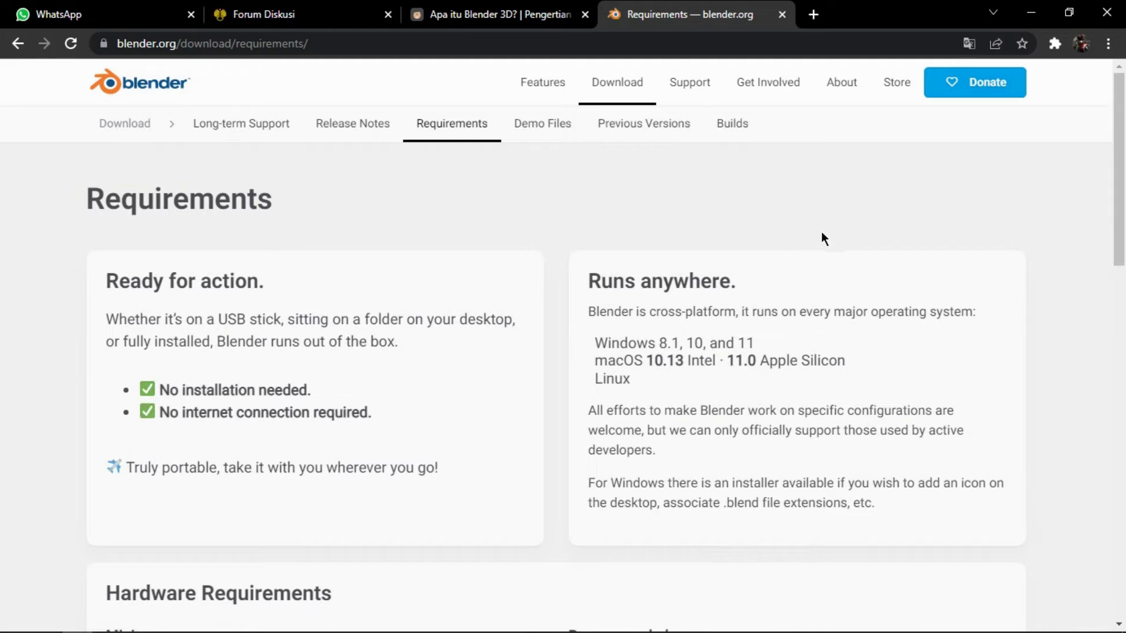
drag(1118, 186, 1118, 283)
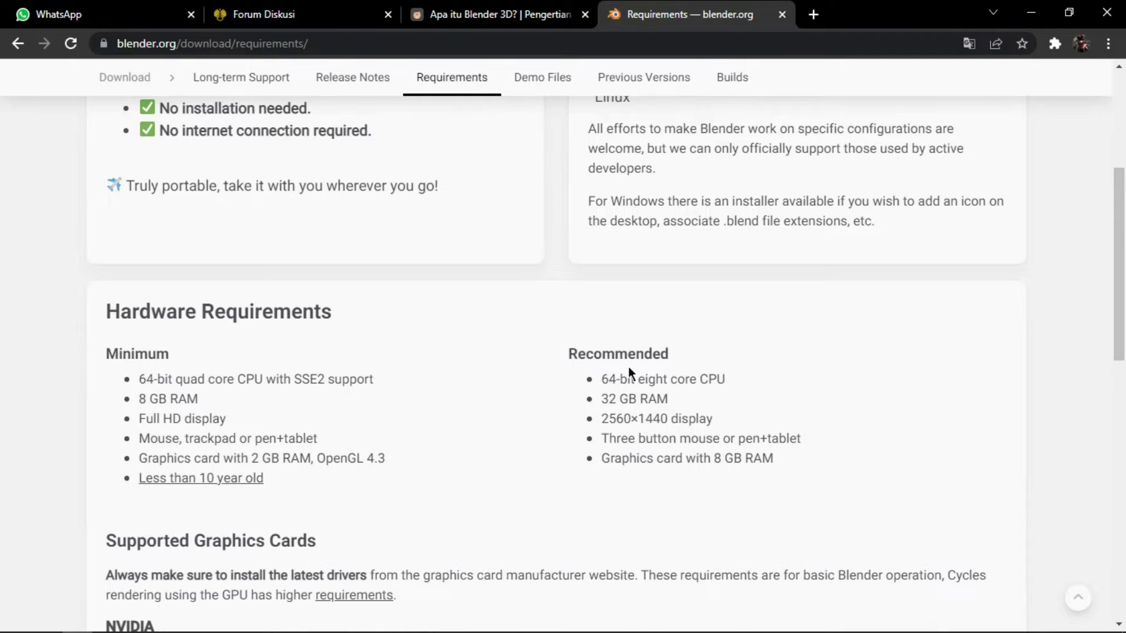
drag(101, 346, 169, 368)
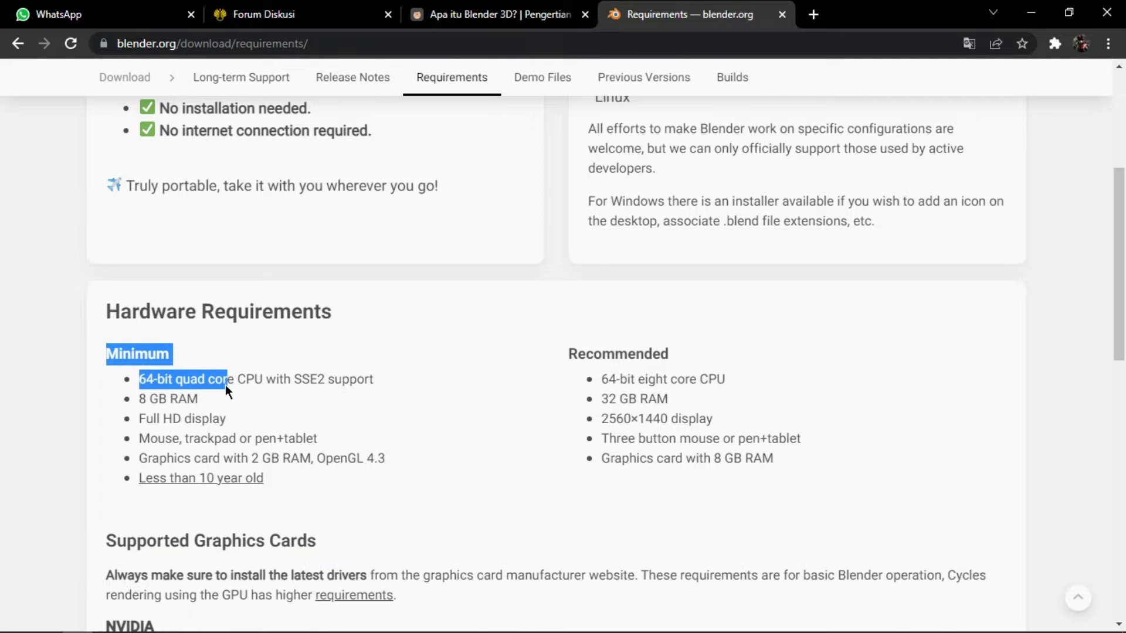
drag(199, 398, 139, 399)
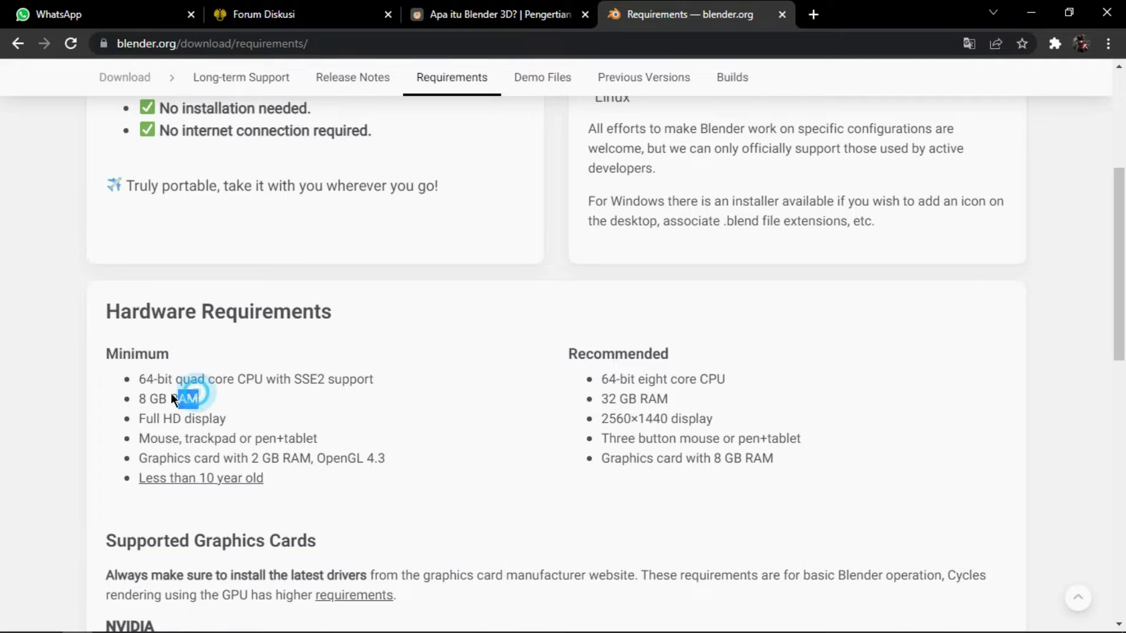
mouse_move(226, 418)
mouse_down()
mouse_move(138, 421)
mouse_move(155, 437)
mouse_up()
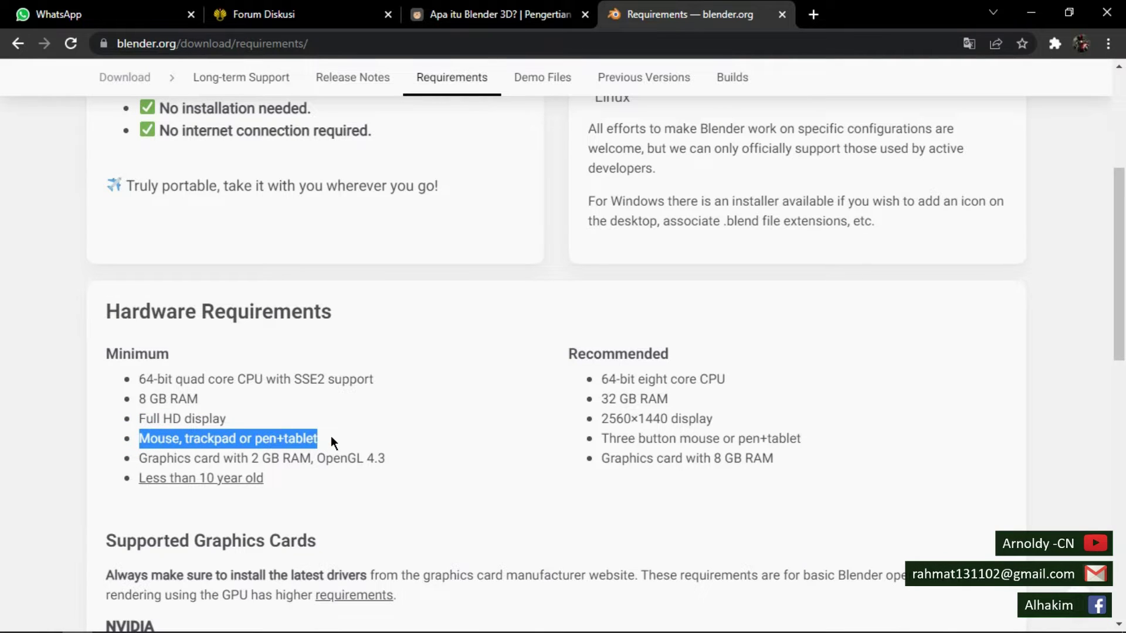
mouse_move(333, 435)
mouse_down()
mouse_move(167, 436)
mouse_move(262, 458)
mouse_up()
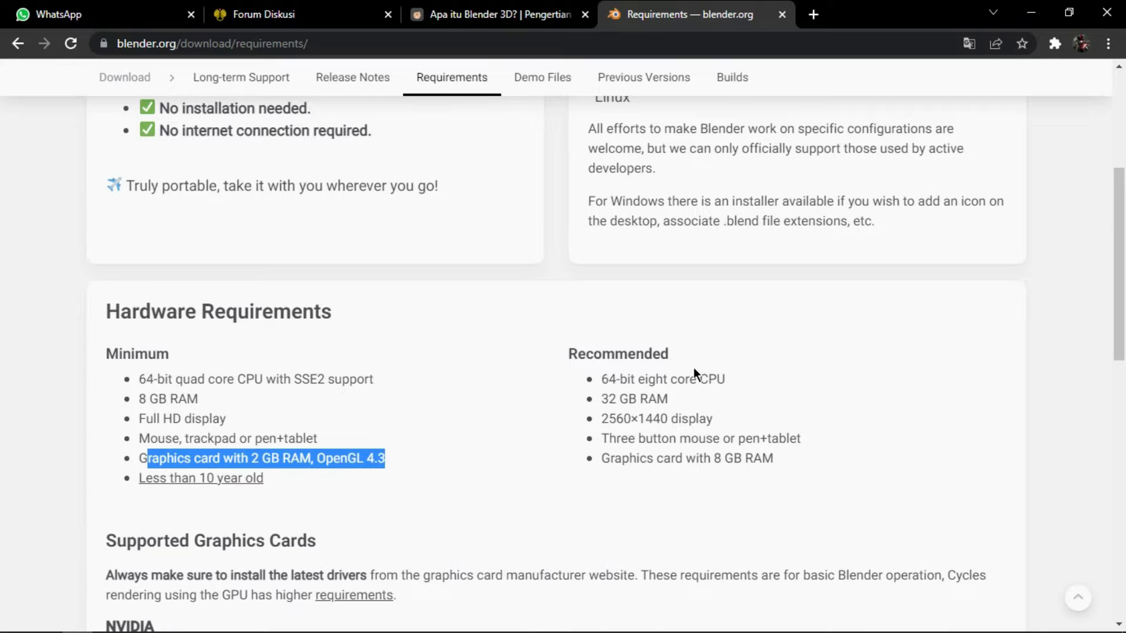
- Highlight the recommended specs: eight-core CPU, 32 GB RAM and a graphics card with 8 GB RAM
drag(606, 376, 615, 378)
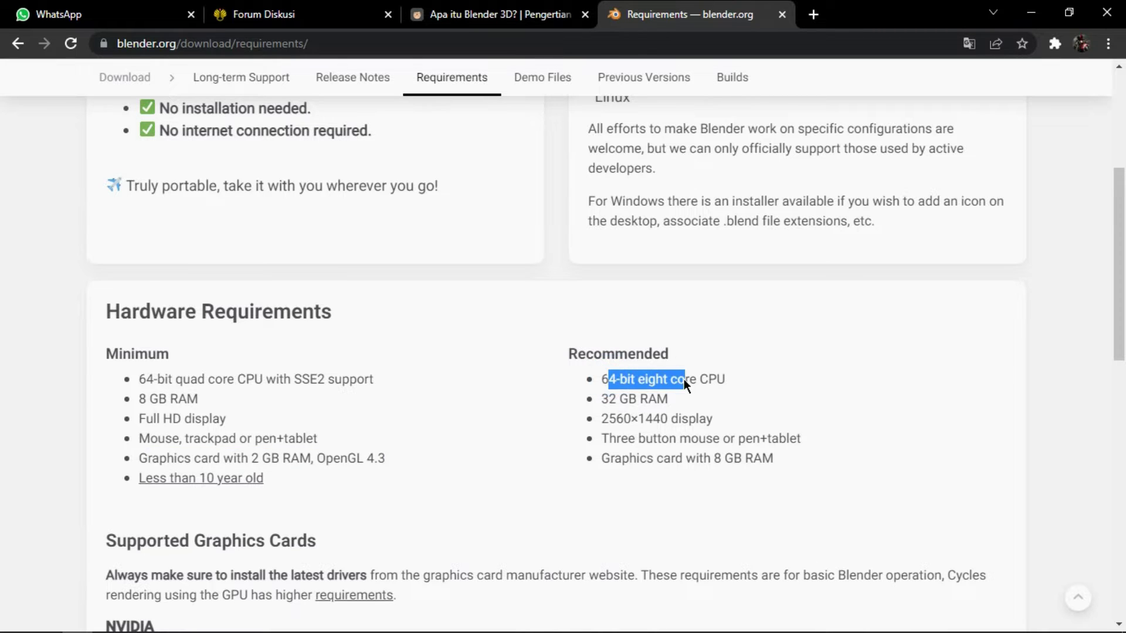
drag(730, 392, 613, 423)
click(682, 403)
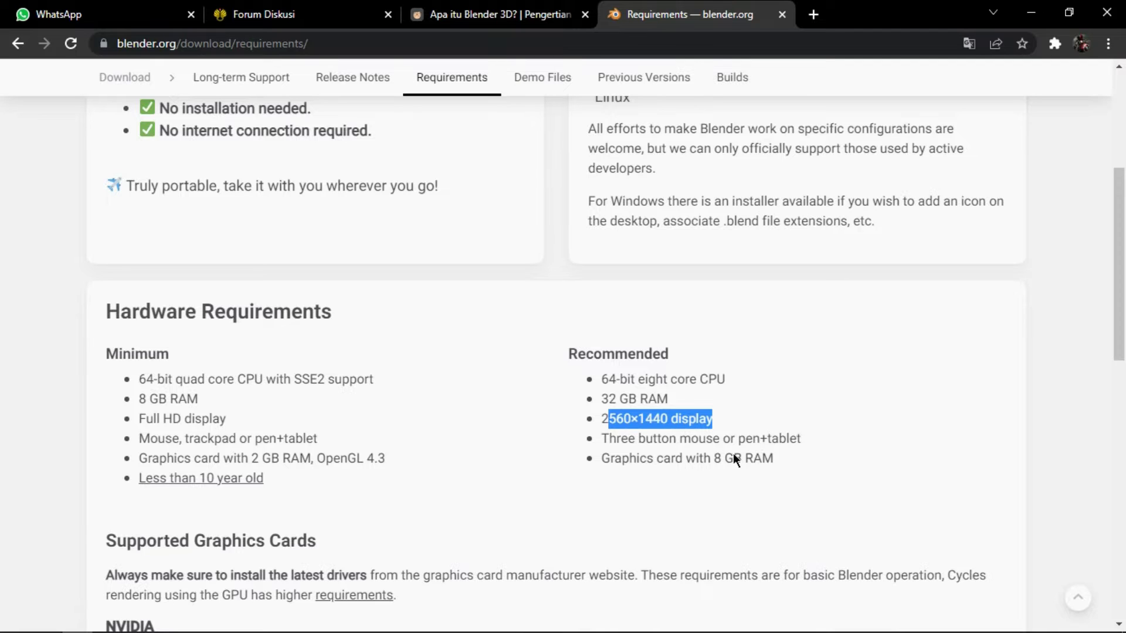
drag(789, 462, 647, 466)
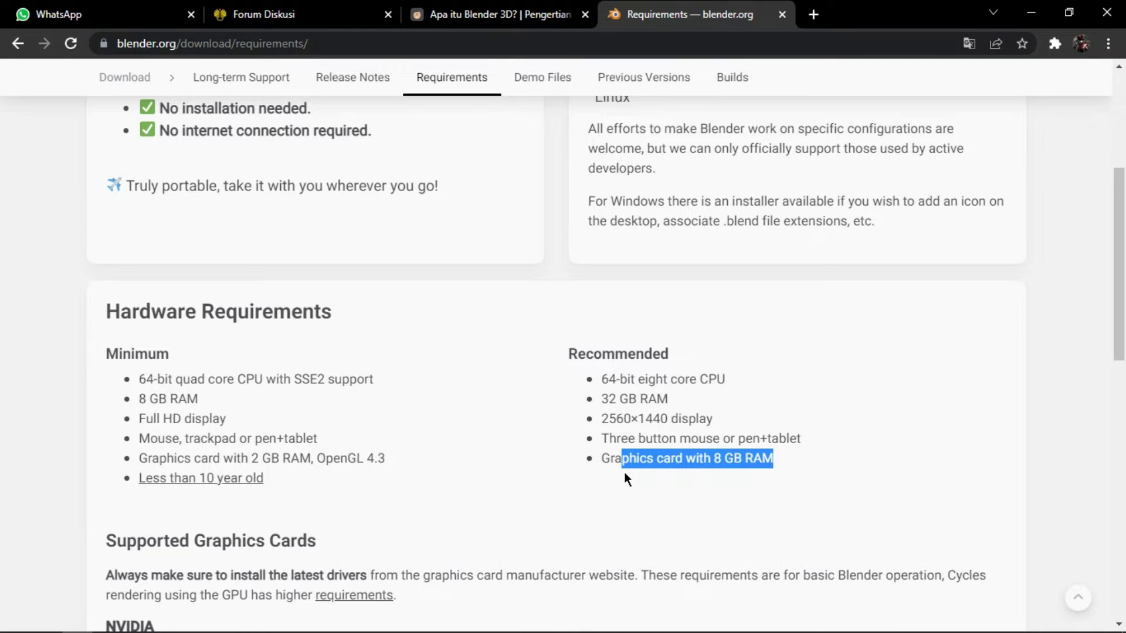
click(806, 449)
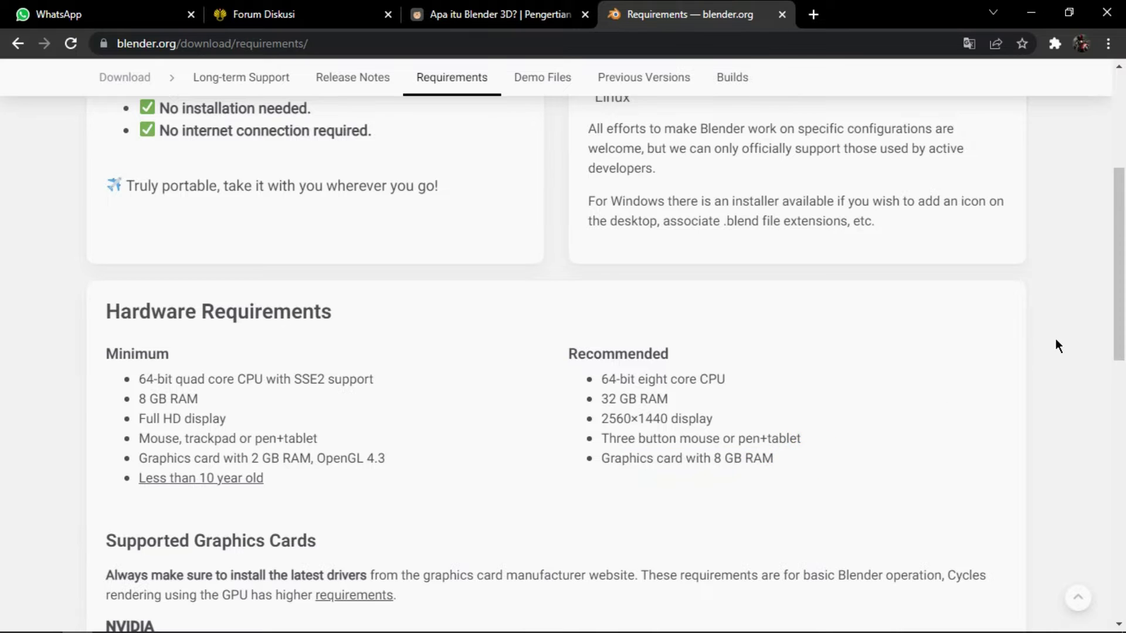
scroll(770, 395, down, 3)
scroll(722, 411, up, 8)
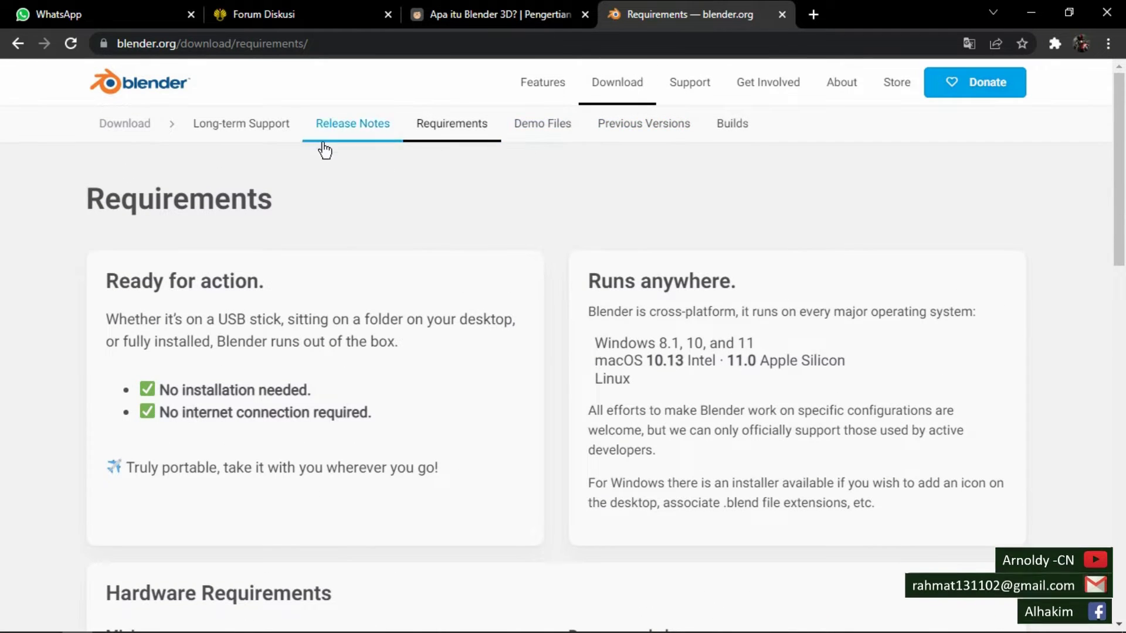
- Return to the Download page and look over the macOS, Linux and other versions list
click(599, 100)
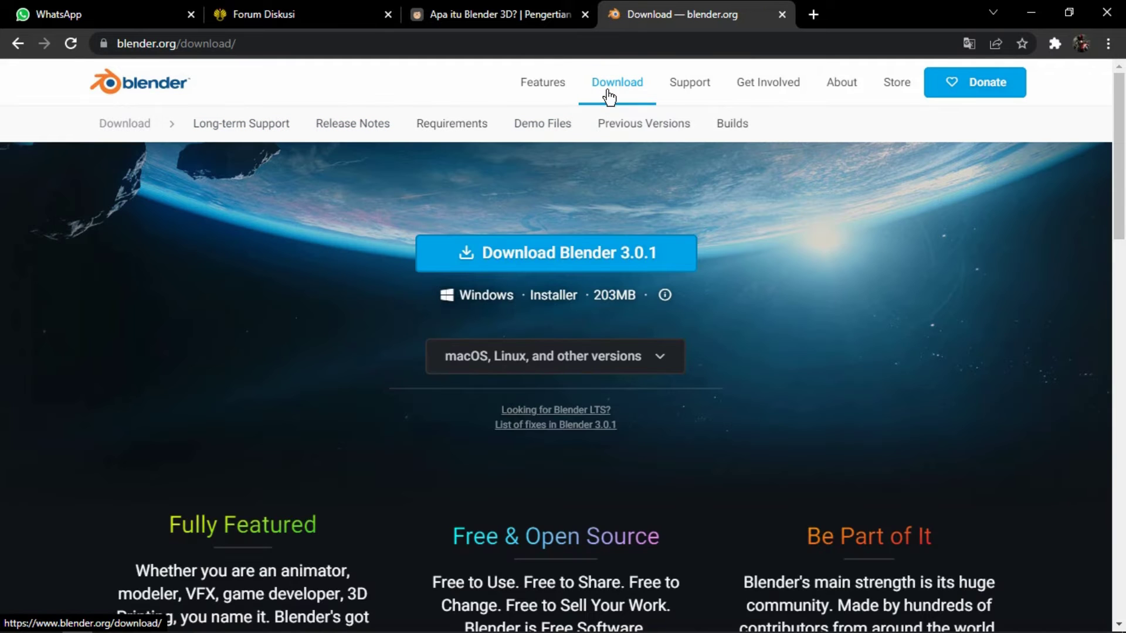
click(660, 356)
scroll(755, 345, down, 1)
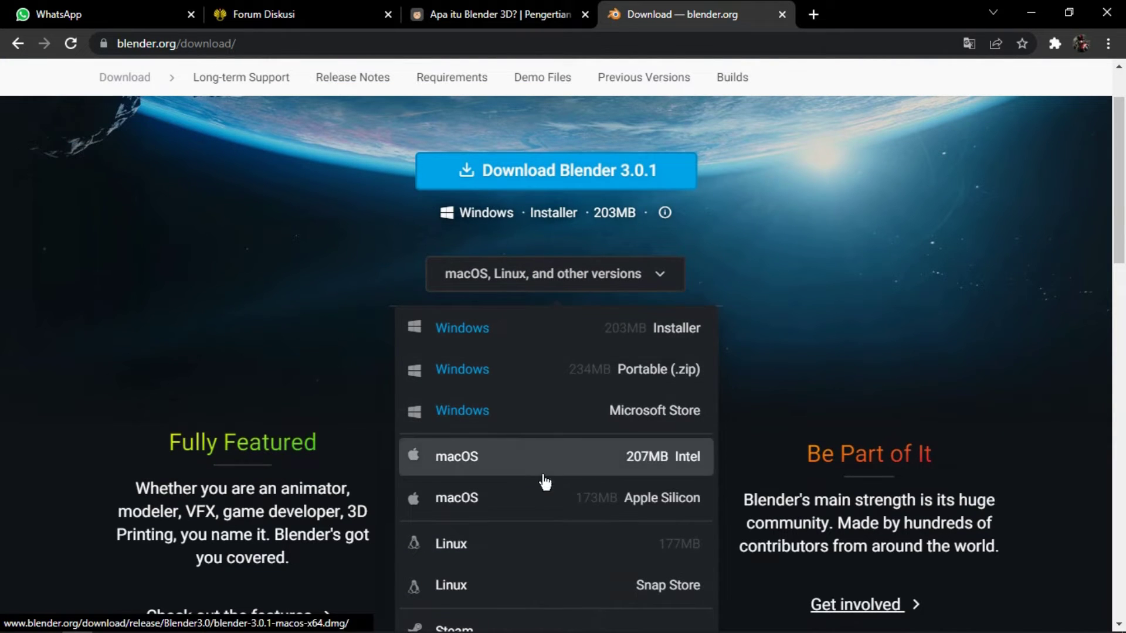
click(783, 272)
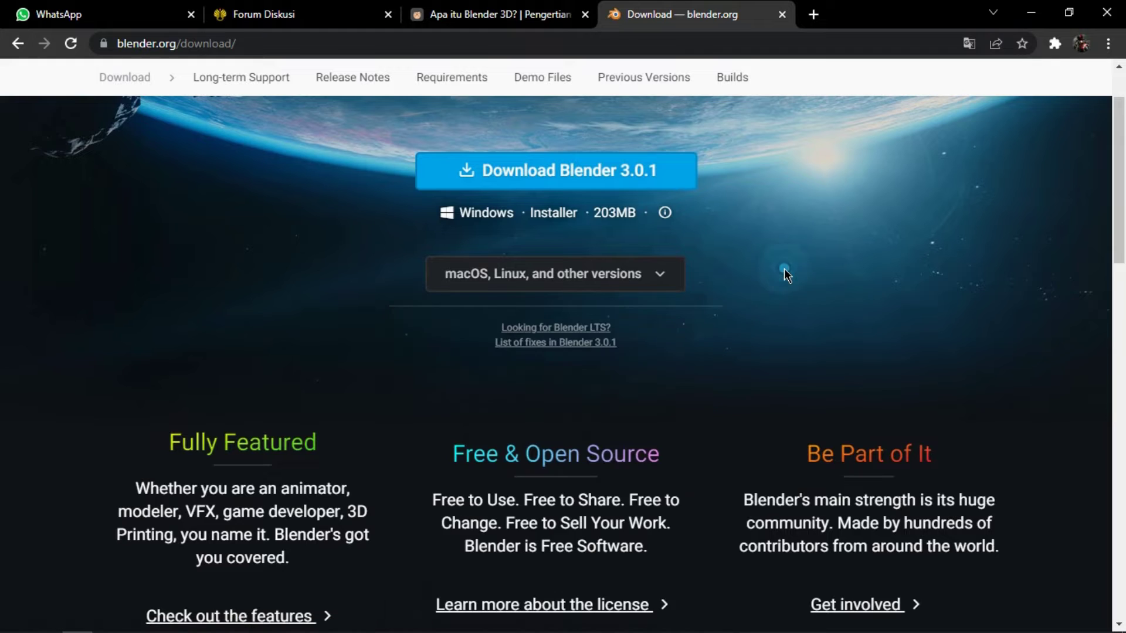
scroll(780, 277, up, 1)
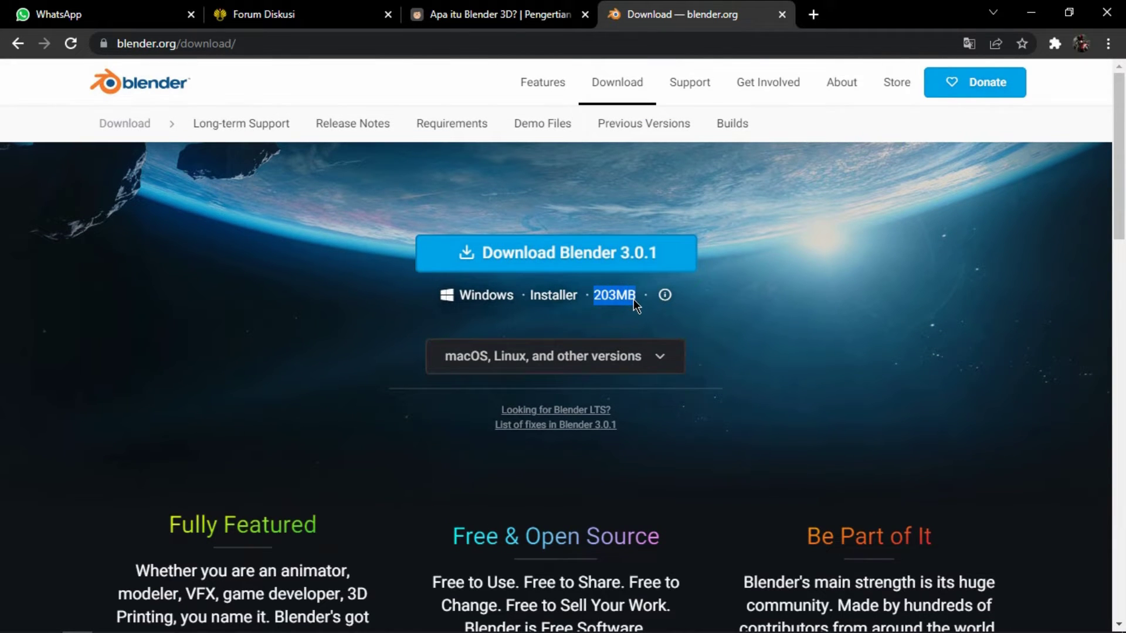
mouse_move(614, 213)
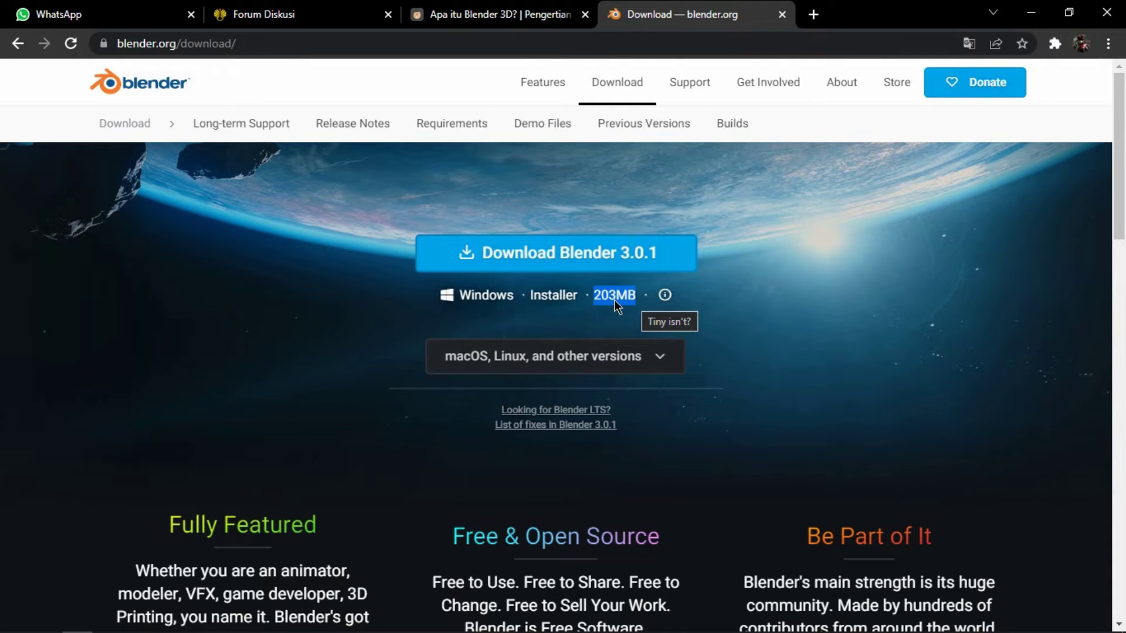
- Download the Blender 3.0.1 Windows installer (202.69 MB) under a numbered name into Downloads\Programs
click(572, 259)
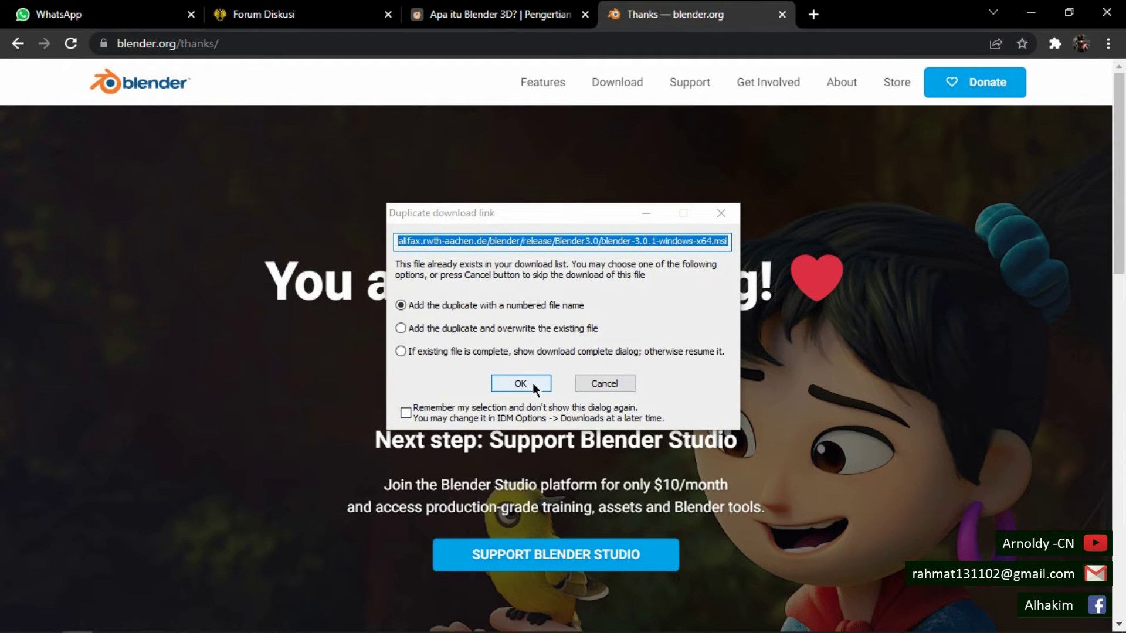
click(529, 382)
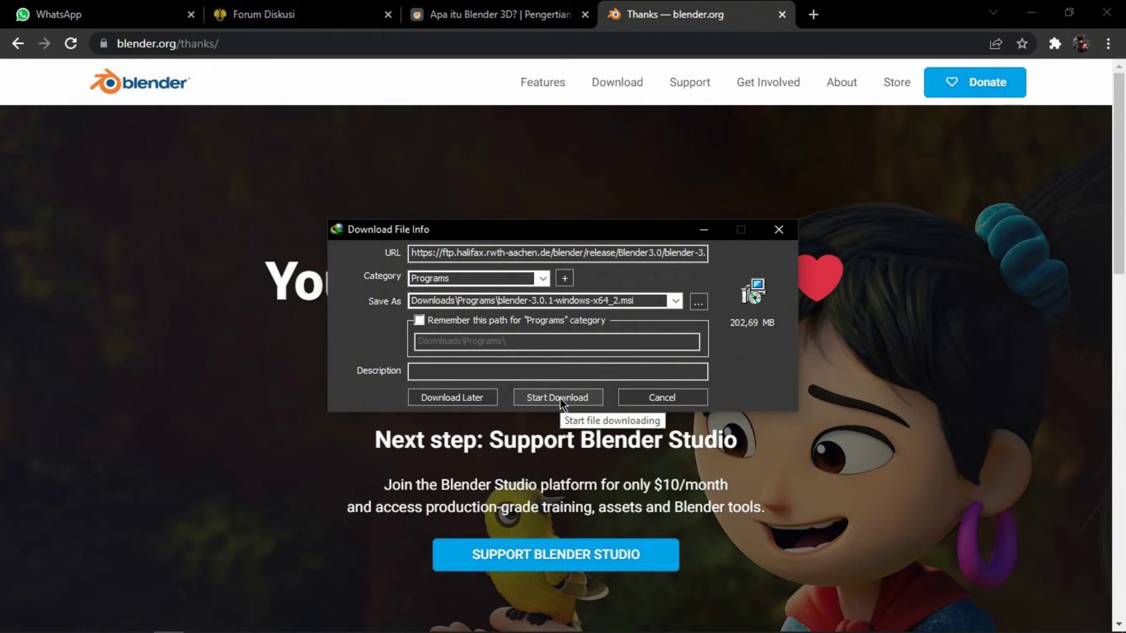
click(561, 398)
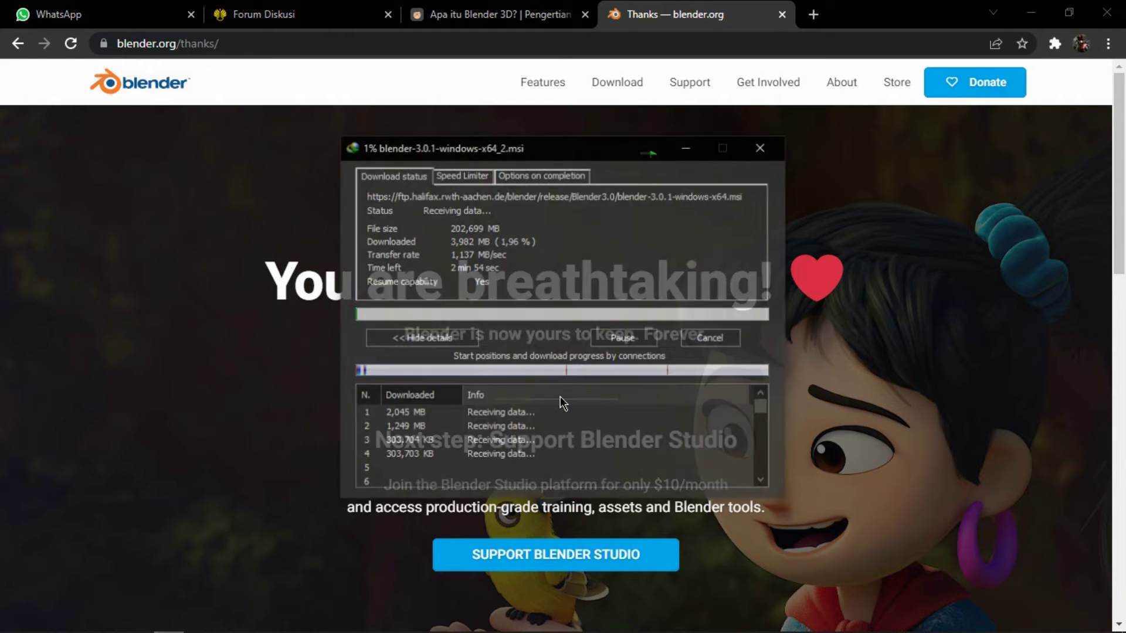
click(765, 145)
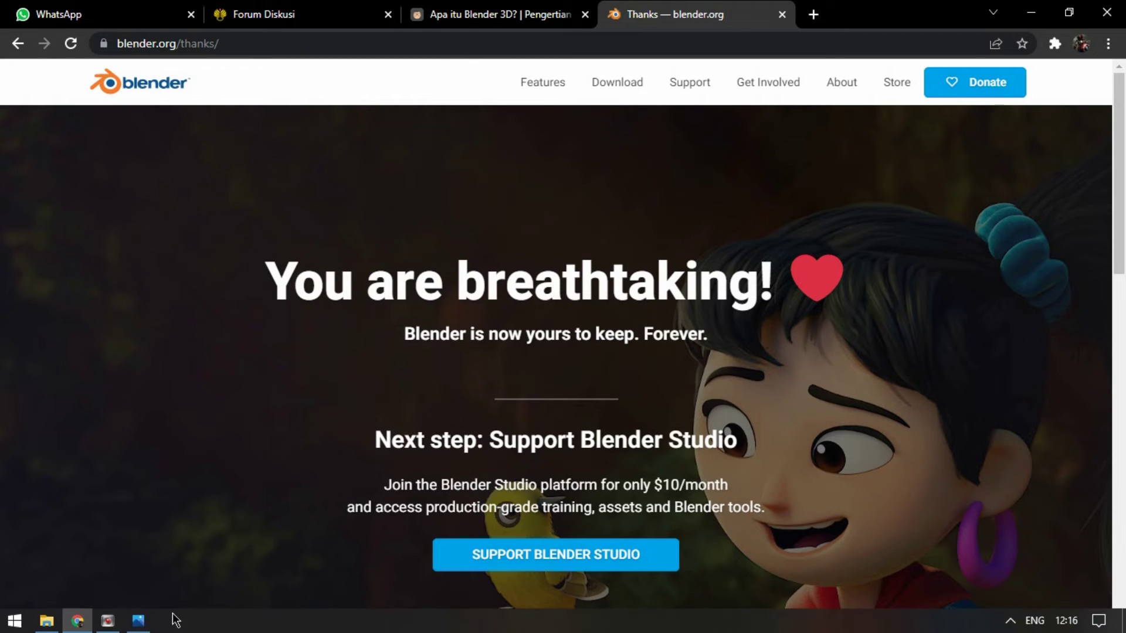
- Run blender-3.0.1-windows-x64.msi from the Downloads\Programs folder in File Explorer
click(47, 621)
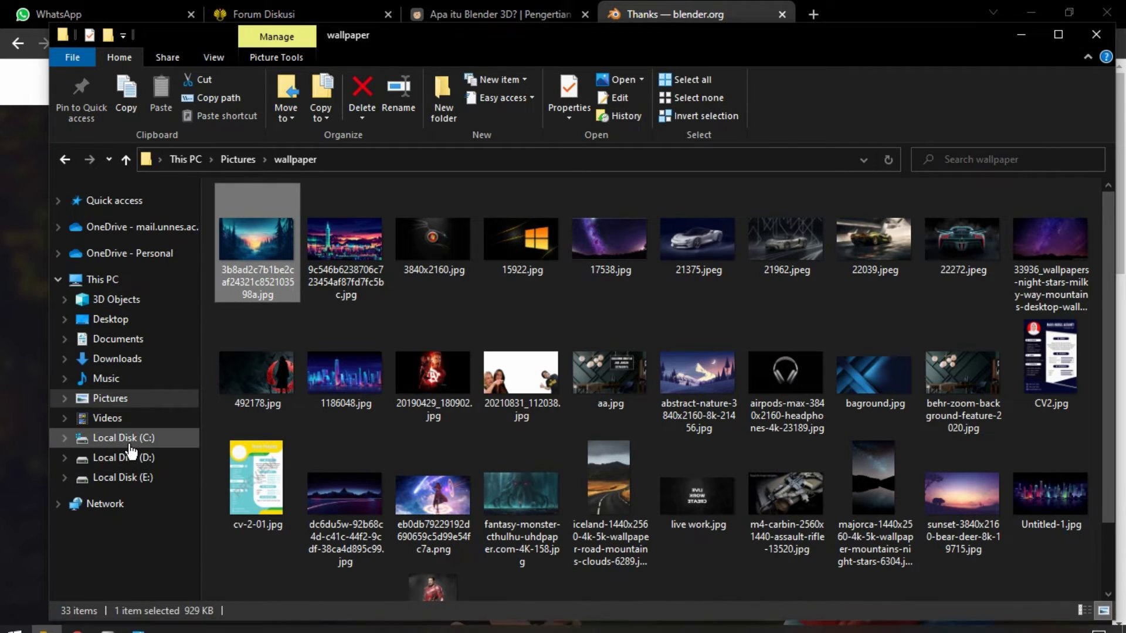
click(148, 358)
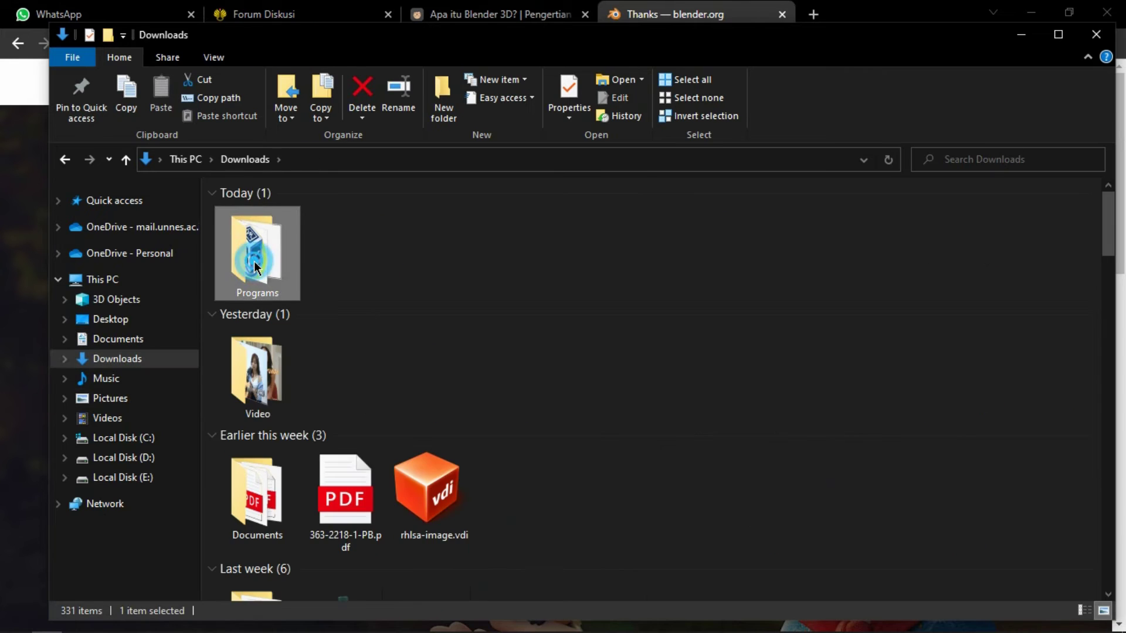
double_click(251, 275)
click(249, 225)
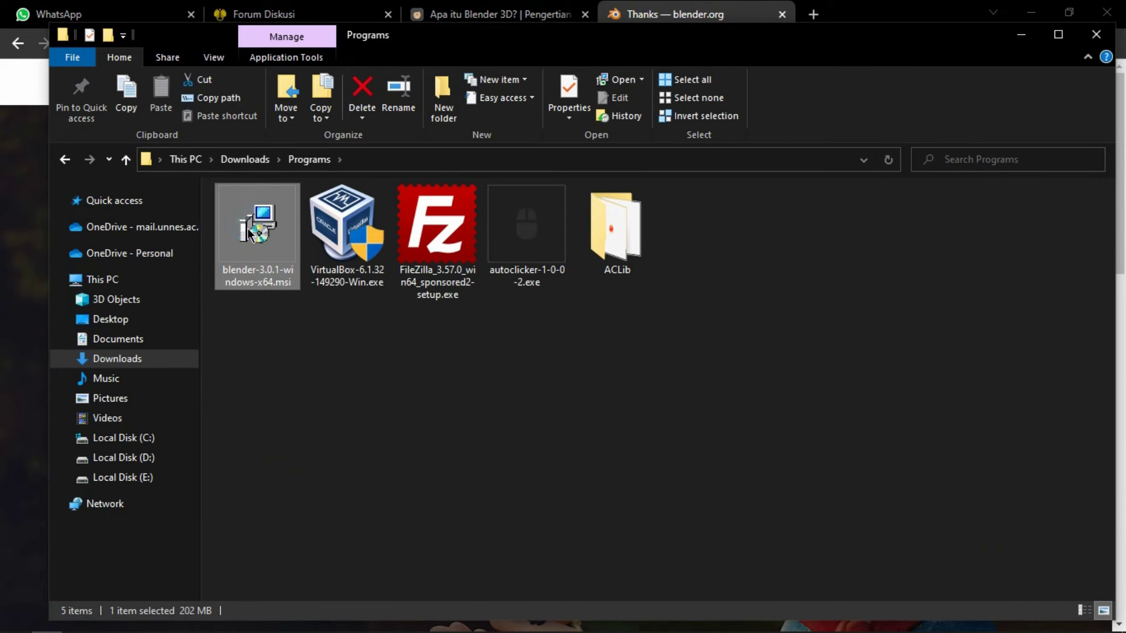
double_click(257, 224)
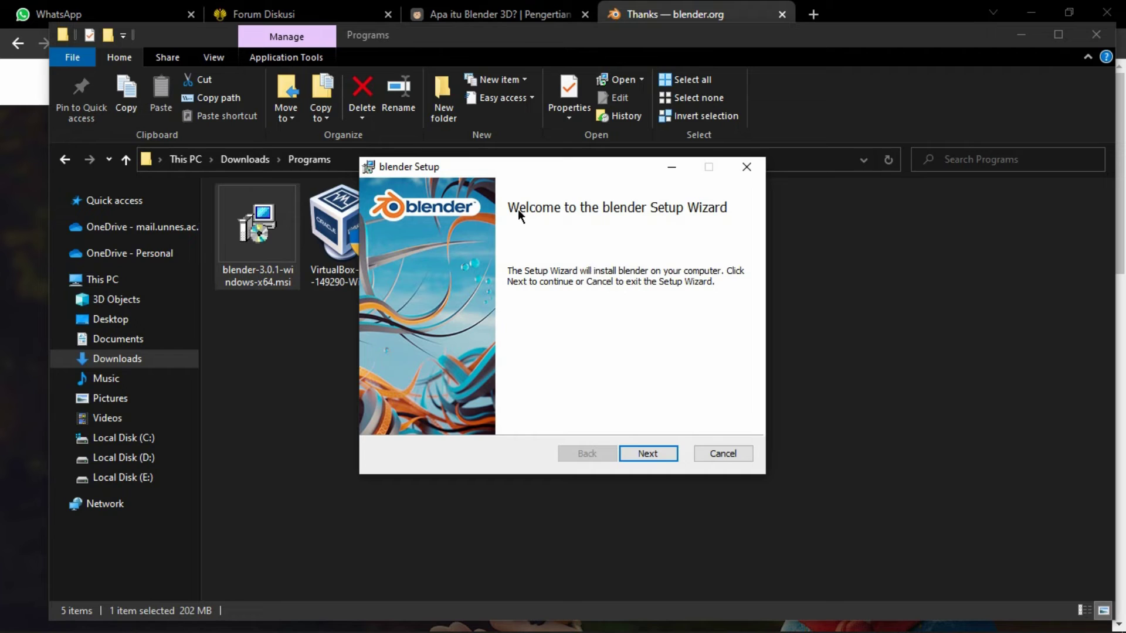
- Accept the license, keep default features, install Blender 3.0.1 and finish the wizard
click(656, 451)
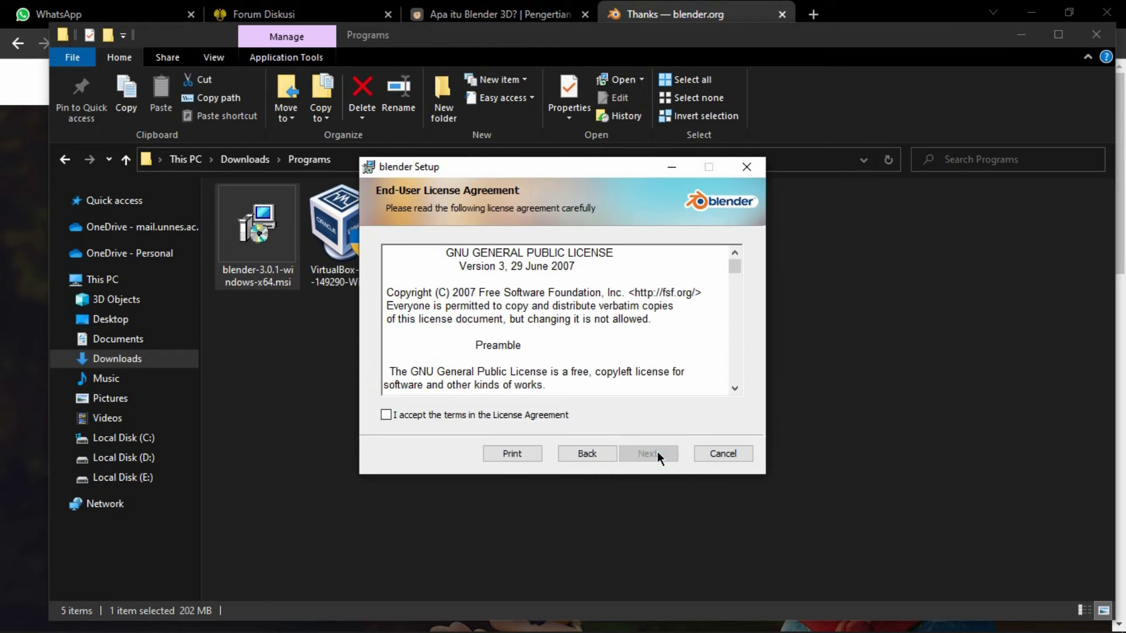
click(385, 414)
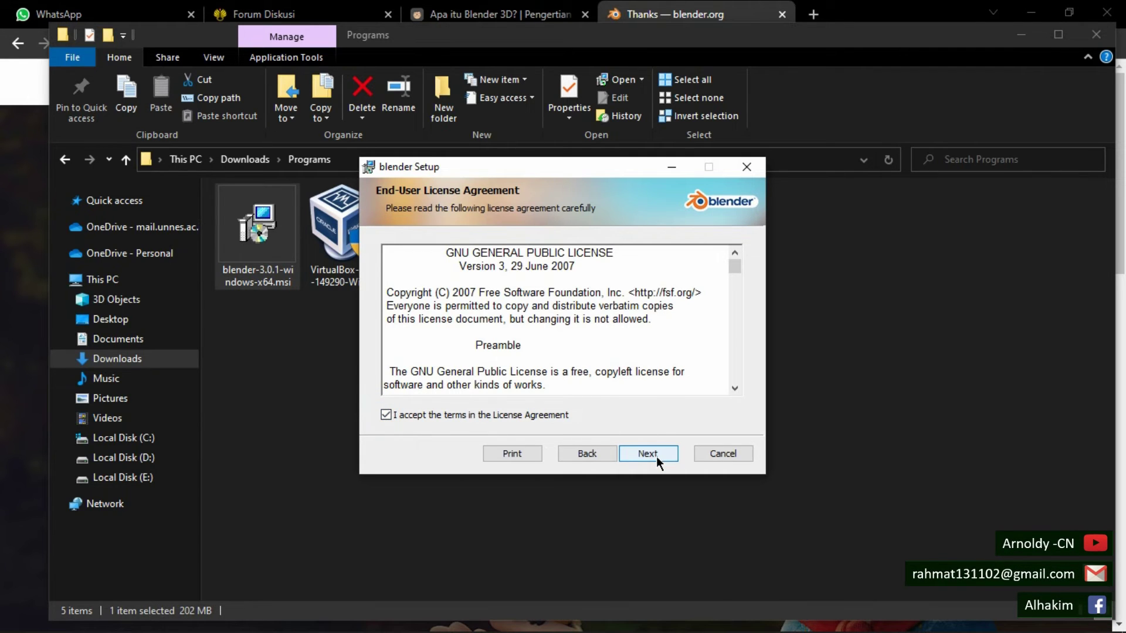
click(656, 456)
click(655, 455)
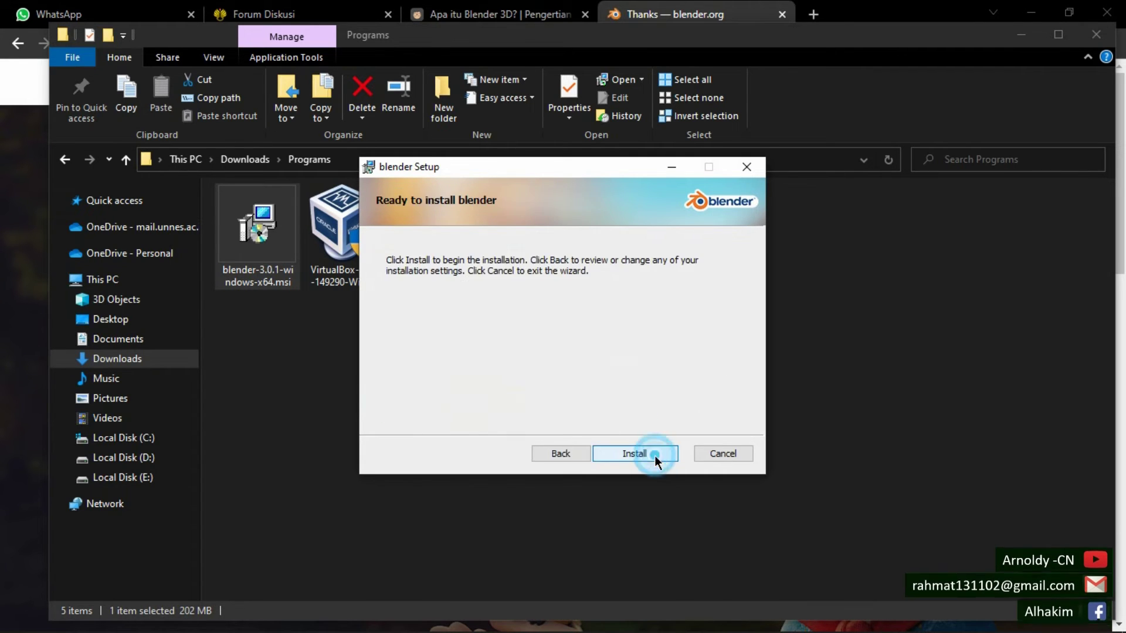
click(654, 456)
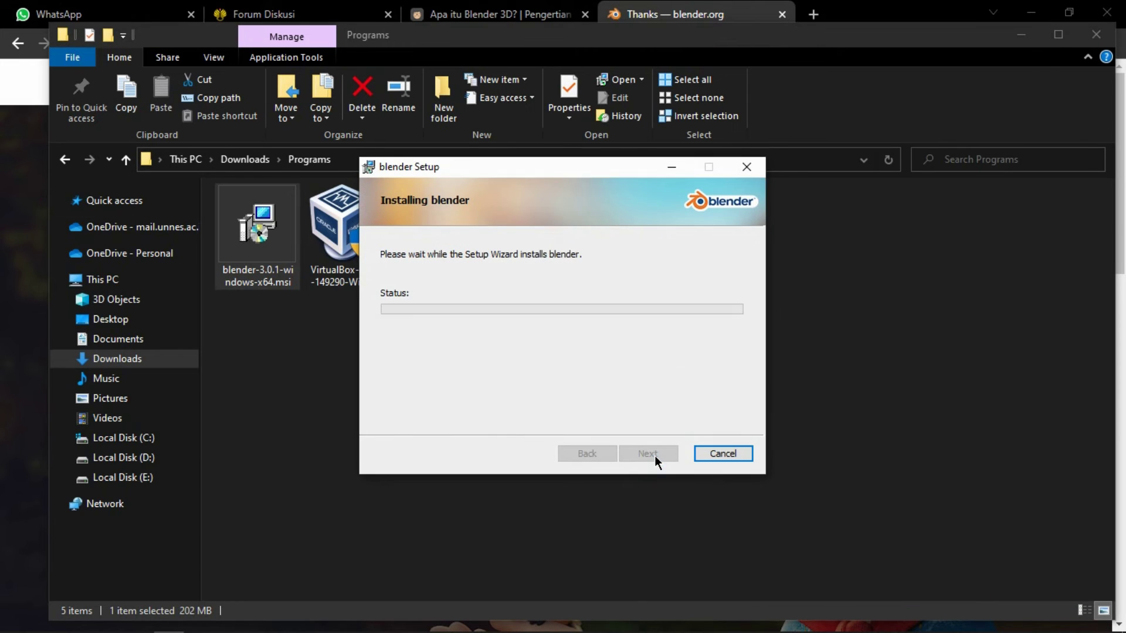
drag(579, 168, 530, 187)
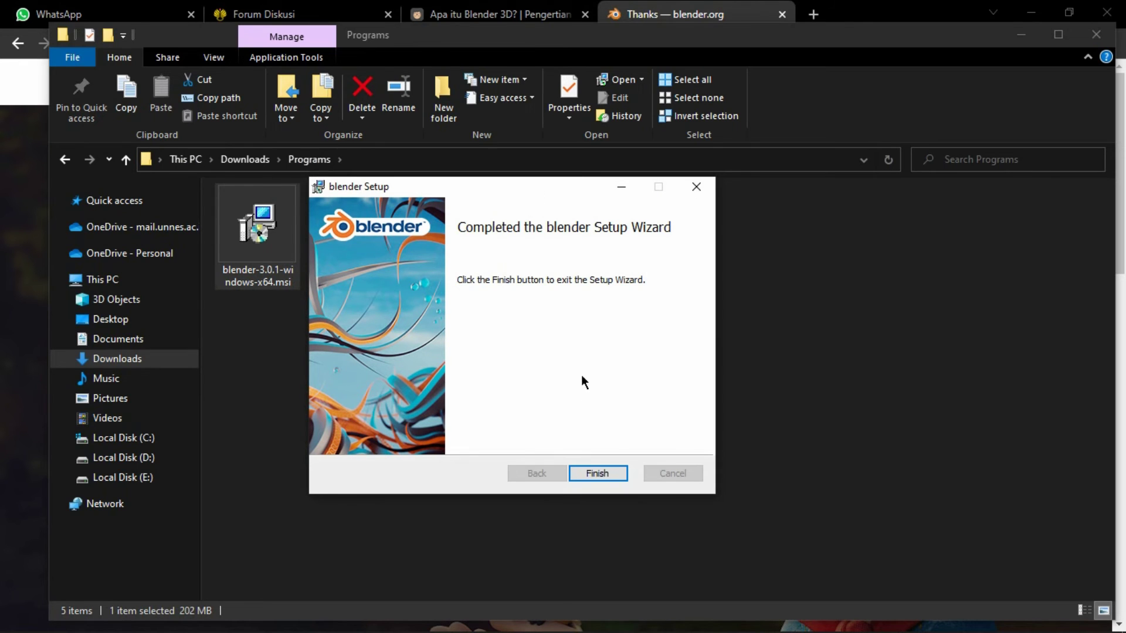
click(607, 469)
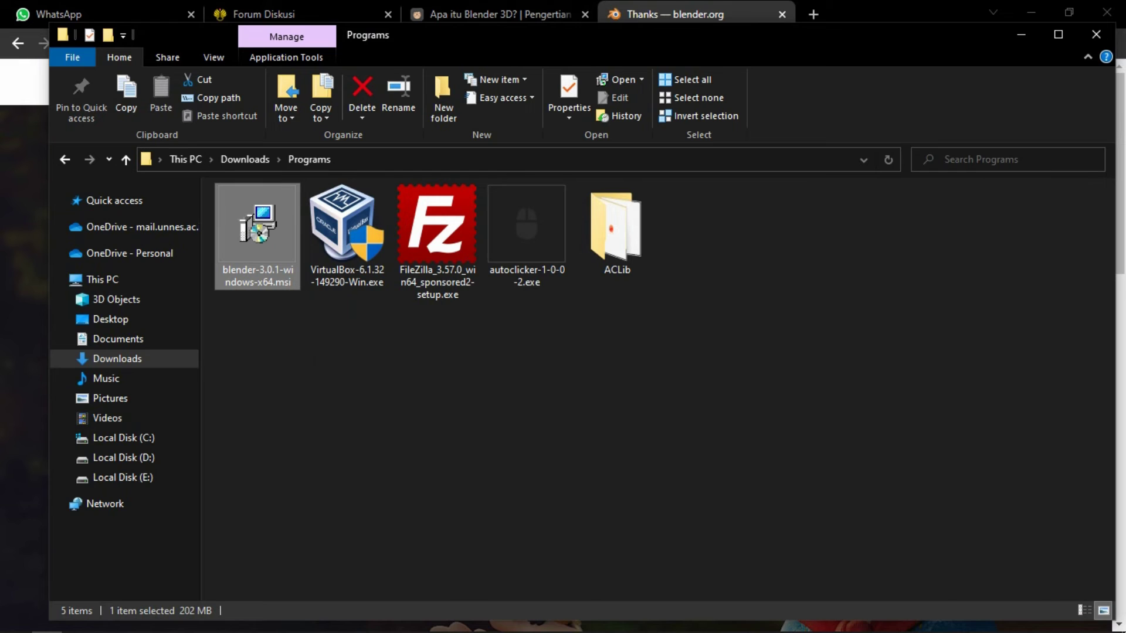
- Launch Blender from the desktop and move up the OpenGL 3.3 unsupported graphics card error
click(1122, 630)
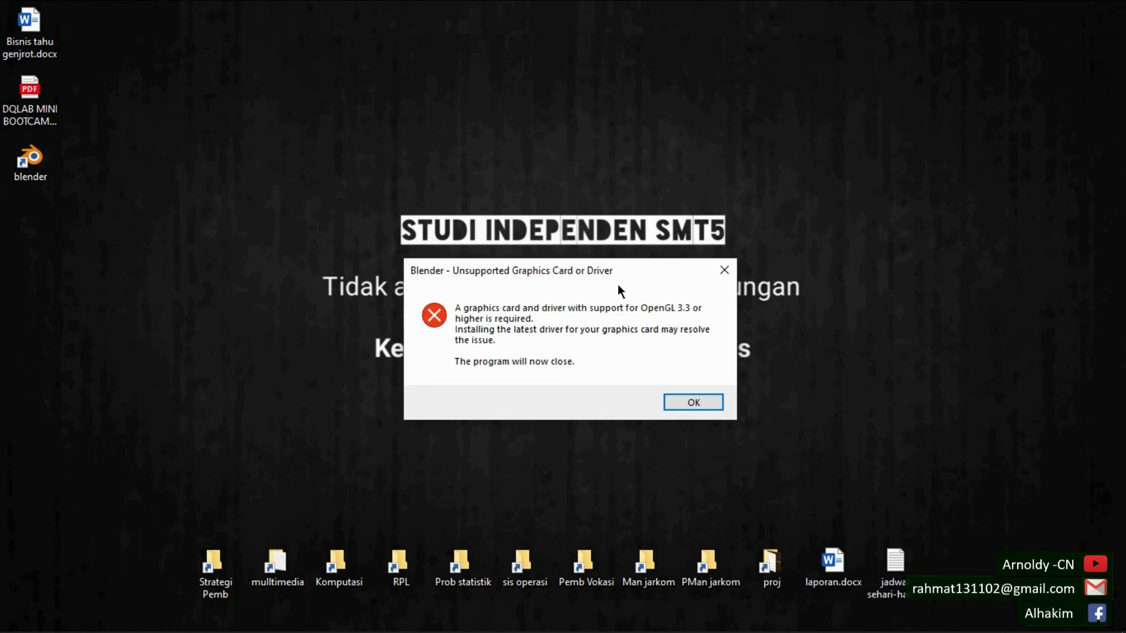
drag(617, 265, 637, 225)
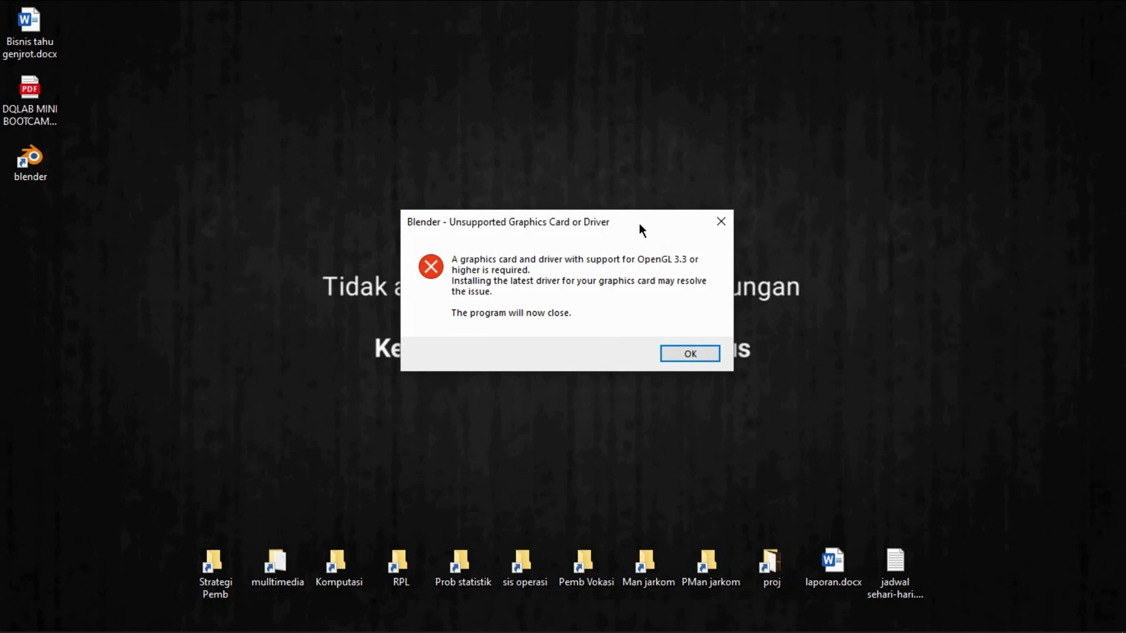